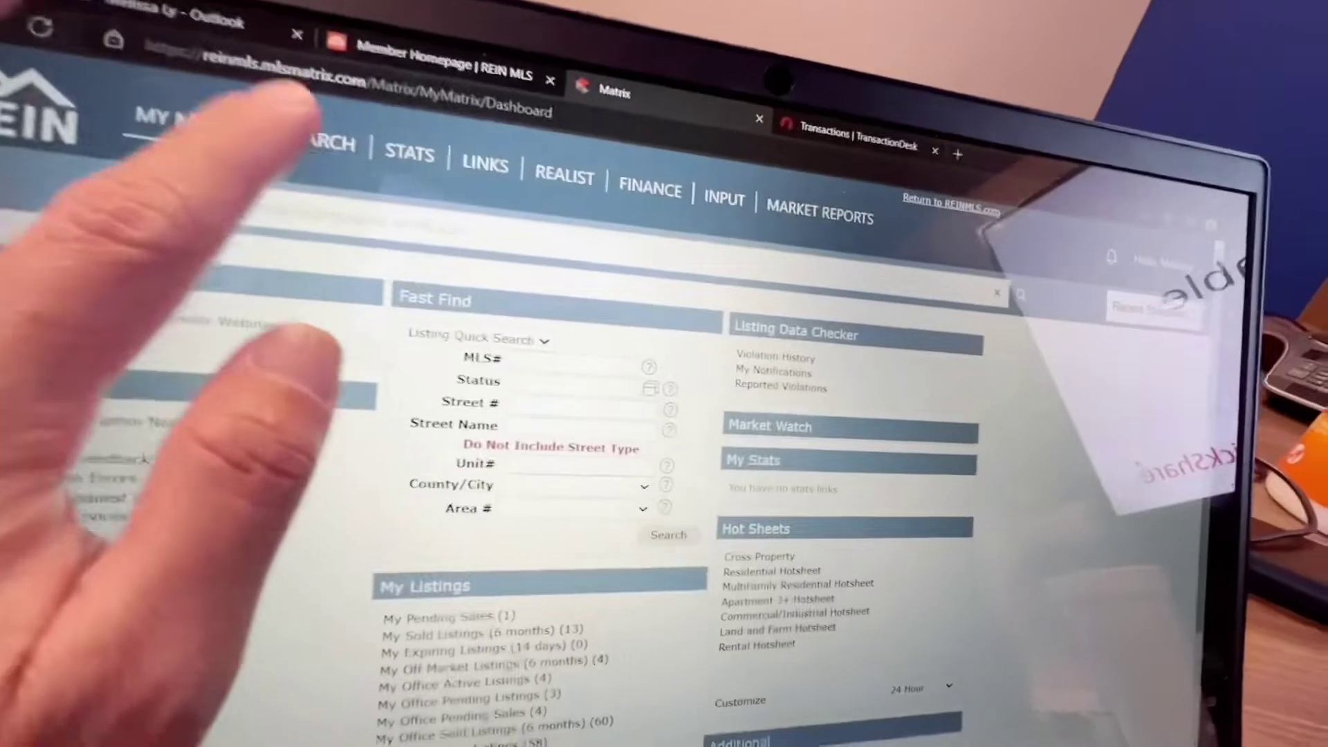
Open the Search menu to list the Residential, Rental and Commercial/Industrial categories.
{"action": "left_click", "coordinate": [330, 144]}
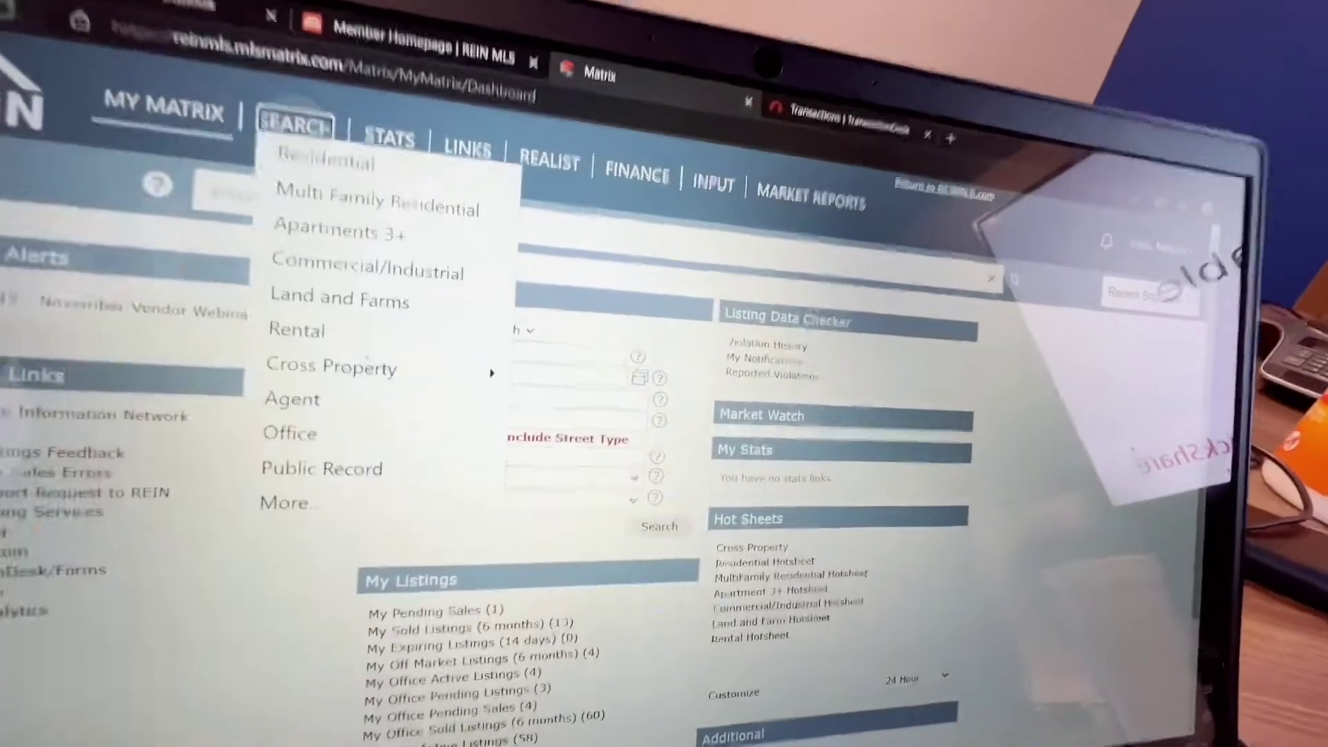